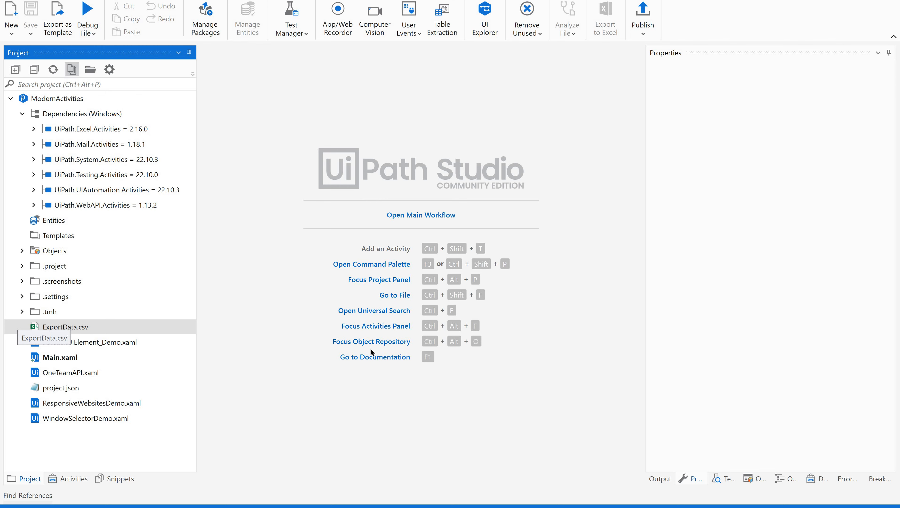
# Open the project's ExportData.csv in Excel and add three new worksheets, inserting the third one directly after Sheet1
pyautogui.doubleClick(65, 327)
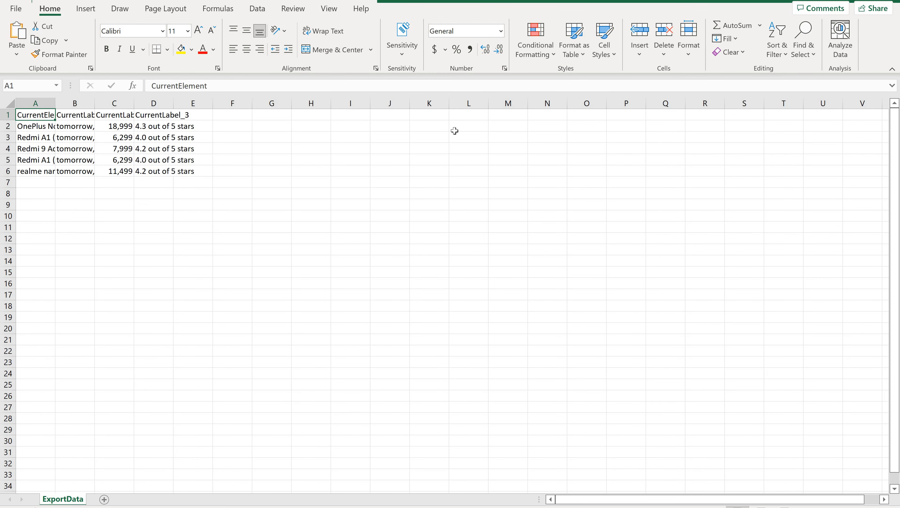
pyautogui.click(104, 500)
pyautogui.click(135, 500)
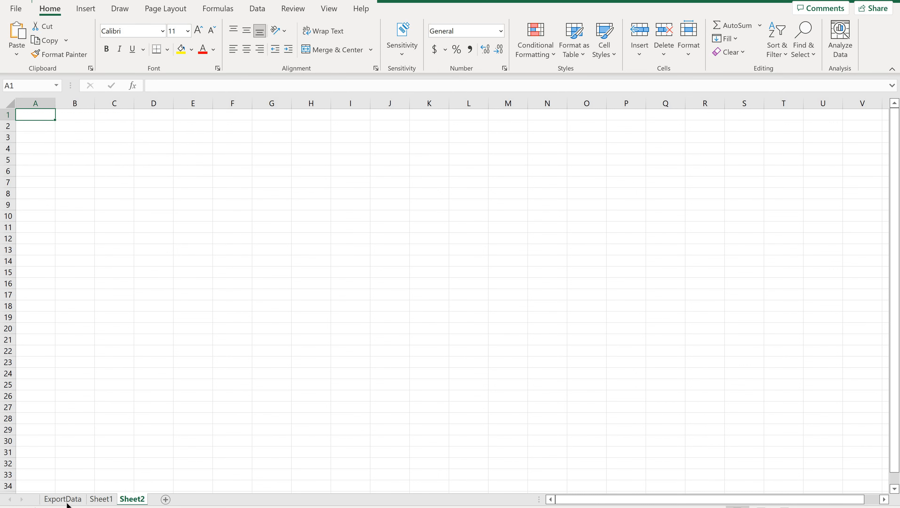
pyautogui.click(65, 499)
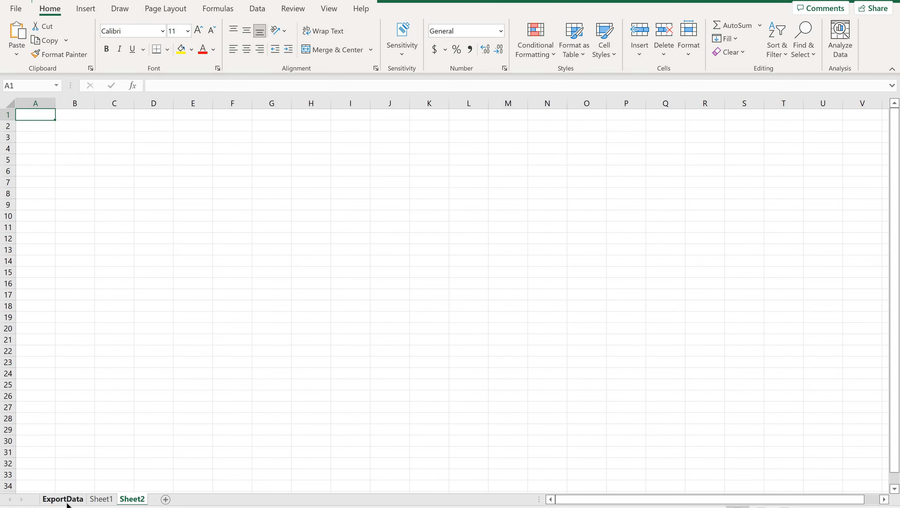
pyautogui.click(109, 499)
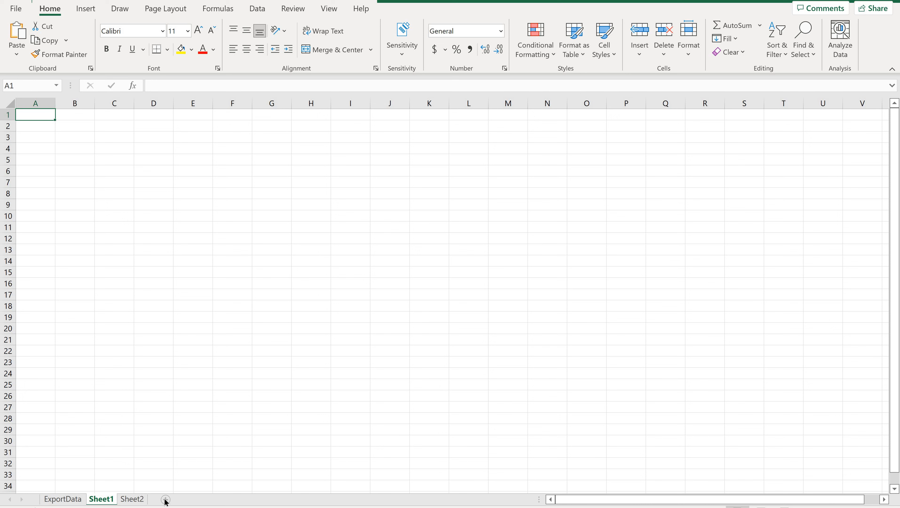
pyautogui.click(166, 499)
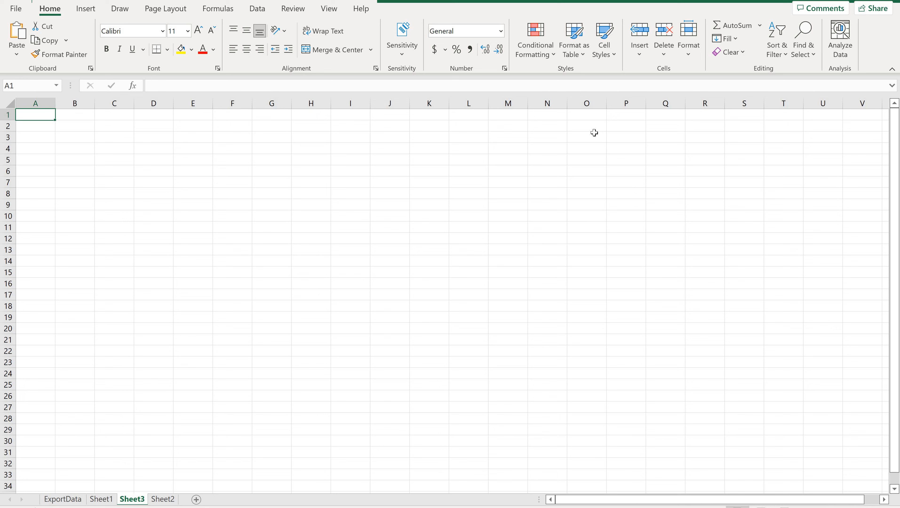
# Look through the ExportData, Sheet1, Sheet3 and Sheet2 worksheets and return to ExportData
pyautogui.click(74, 502)
pyautogui.click(102, 500)
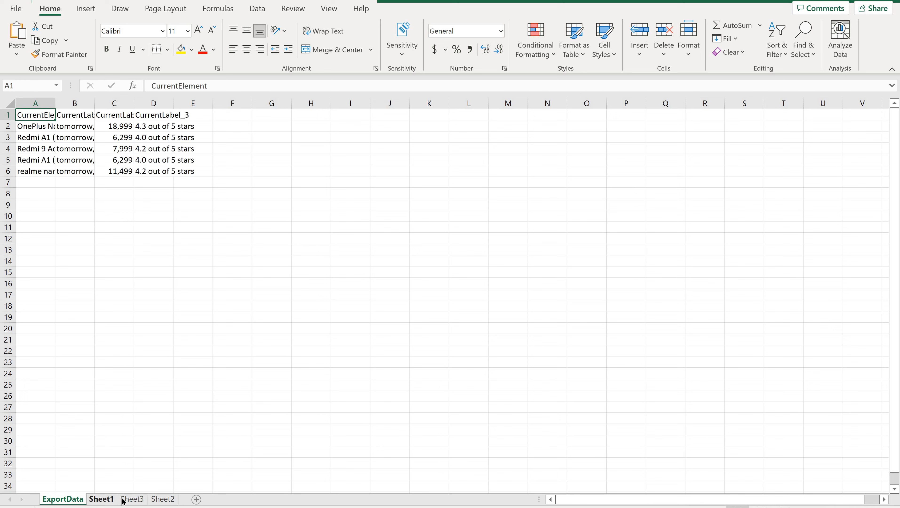
pyautogui.click(144, 500)
pyautogui.click(161, 503)
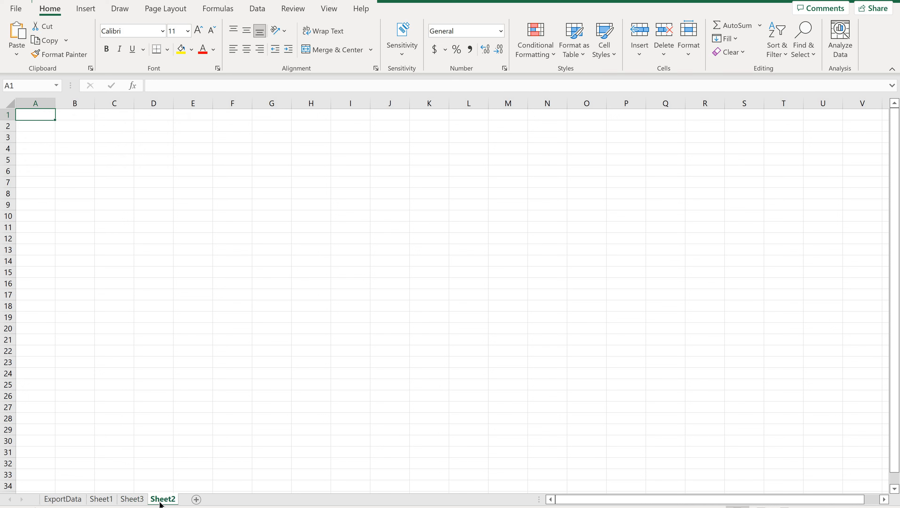
pyautogui.keyDown('ctrl'); pyautogui.click(66, 500); pyautogui.keyUp('ctrl')
pyautogui.click(64, 499)
# Examine the header row, columns A to E and the first data row of the ExportData sheet
pyautogui.click(7, 114)
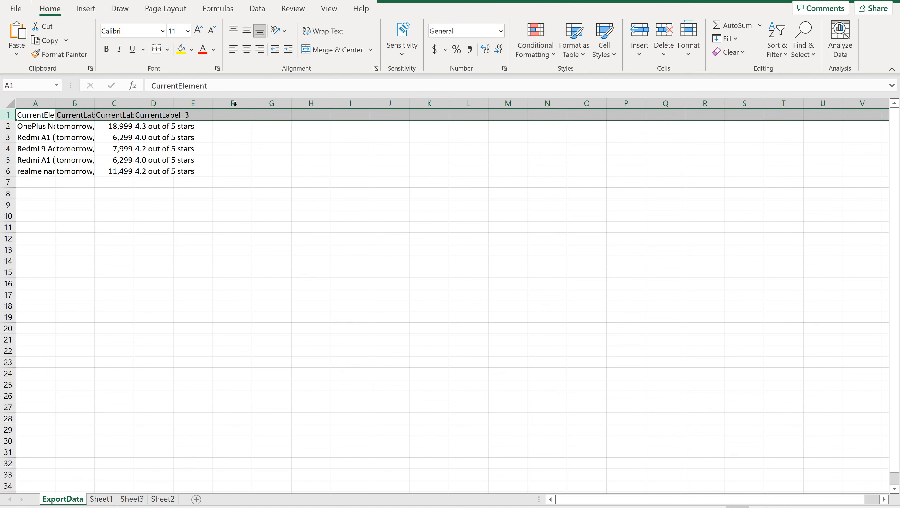
pyautogui.click(45, 103)
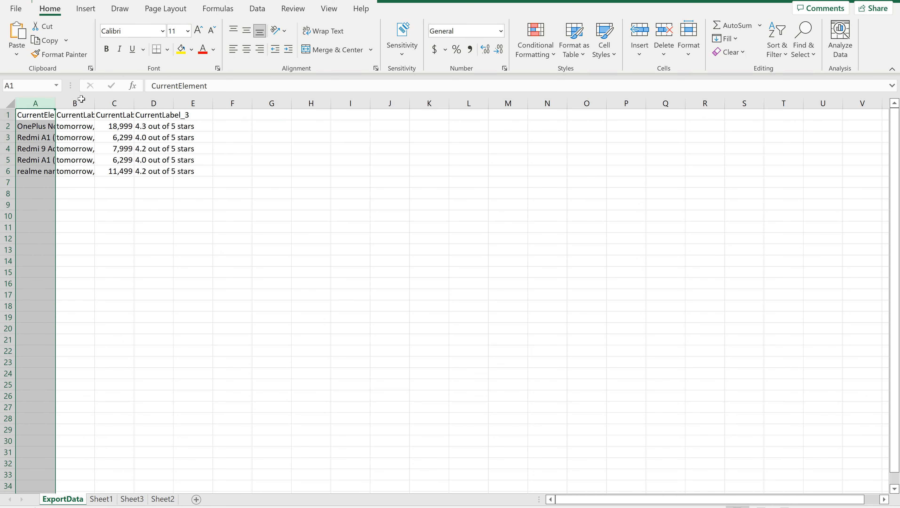
pyautogui.click(78, 102)
pyautogui.click(118, 103)
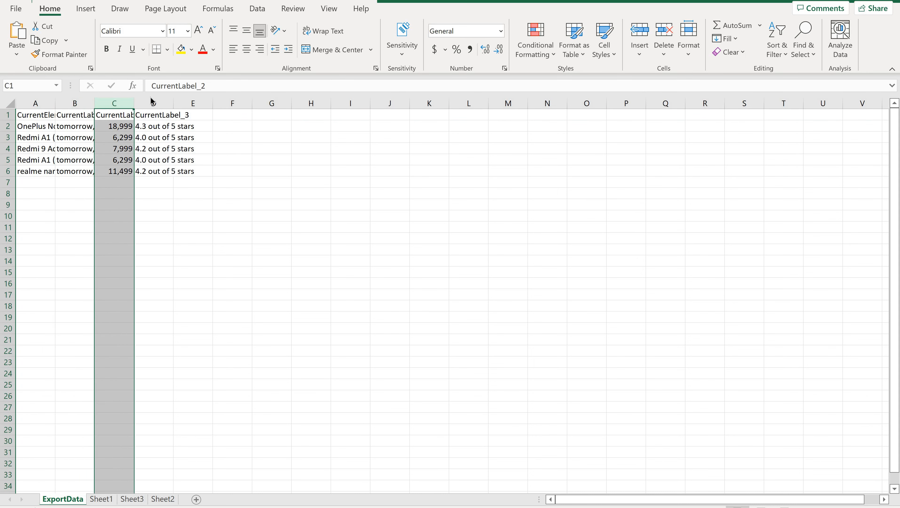
pyautogui.click(171, 103)
pyautogui.click(191, 104)
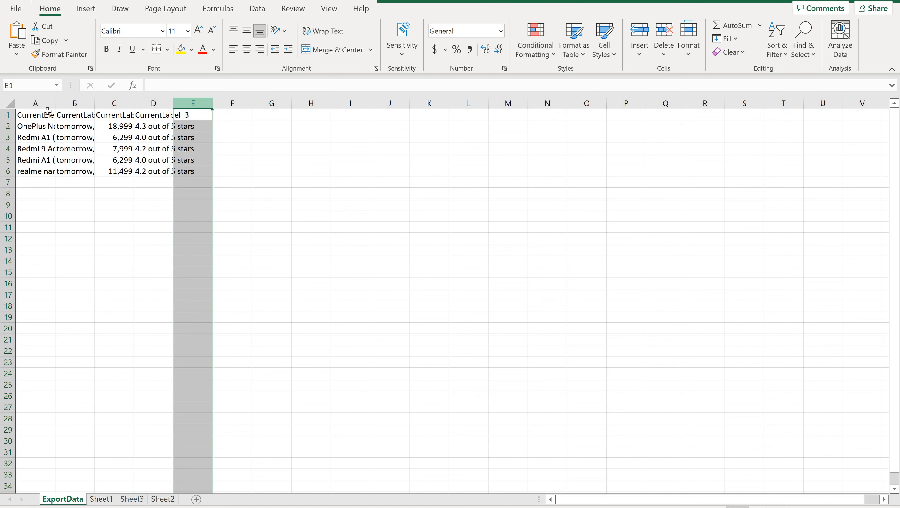
pyautogui.click(44, 104)
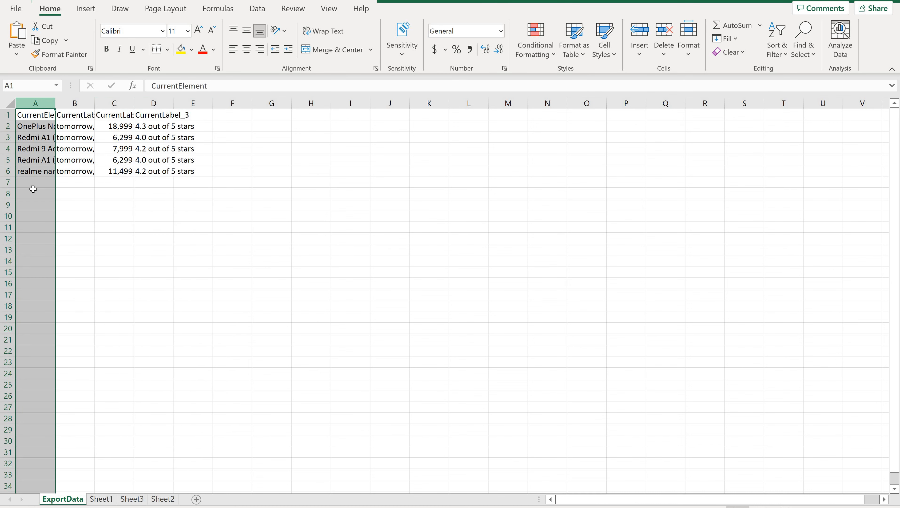
pyautogui.click(86, 102)
pyautogui.click(193, 103)
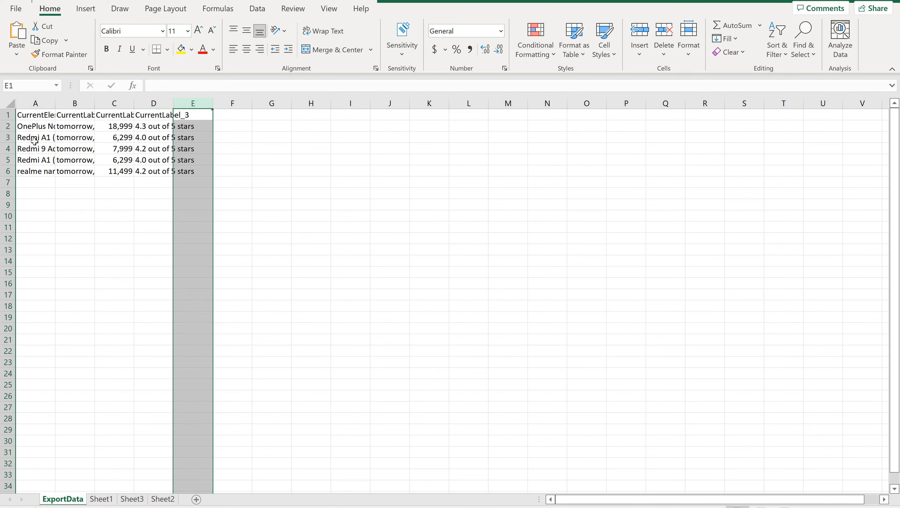
pyautogui.click(7, 126)
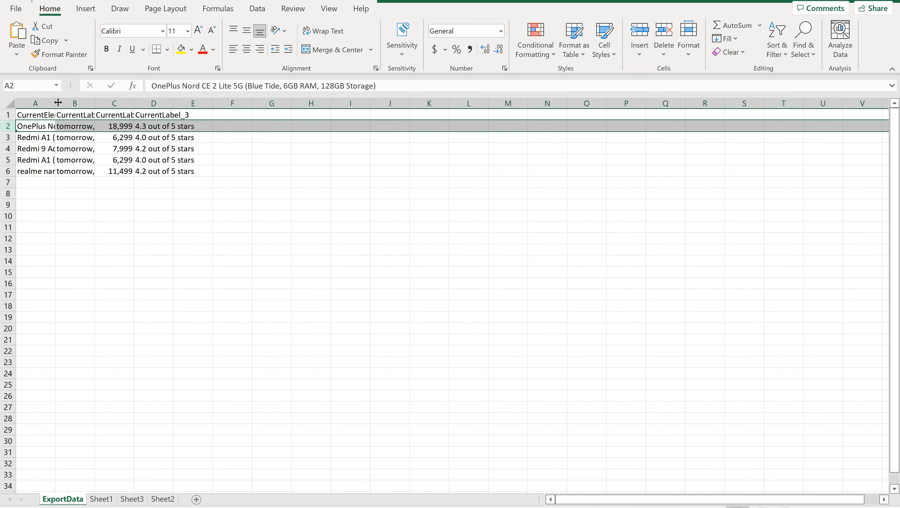
# Widen columns A to C of the ExportData sheet and inspect the raw value stored in cell C6
pyautogui.moveTo(95, 108); pyautogui.dragTo(265, 103)
pyautogui.doubleClick(245, 172)
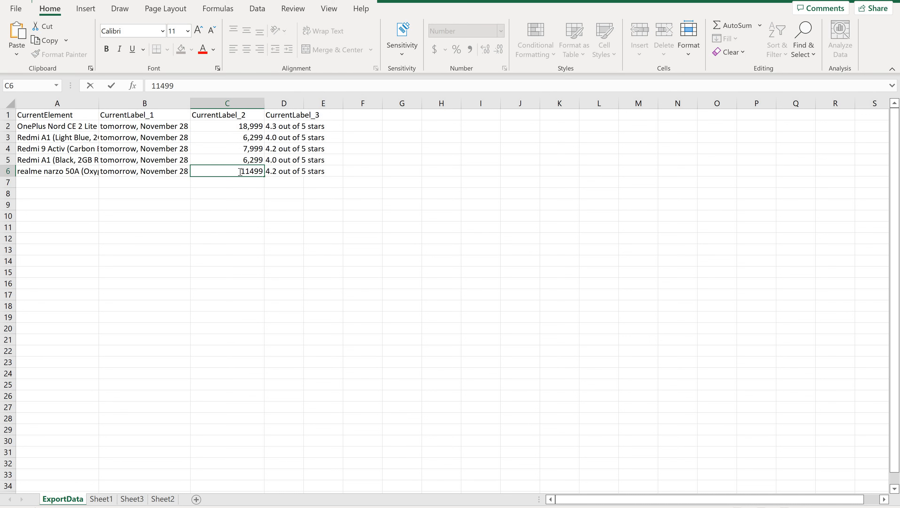
pyautogui.moveTo(240, 171); pyautogui.dragTo(263, 173)
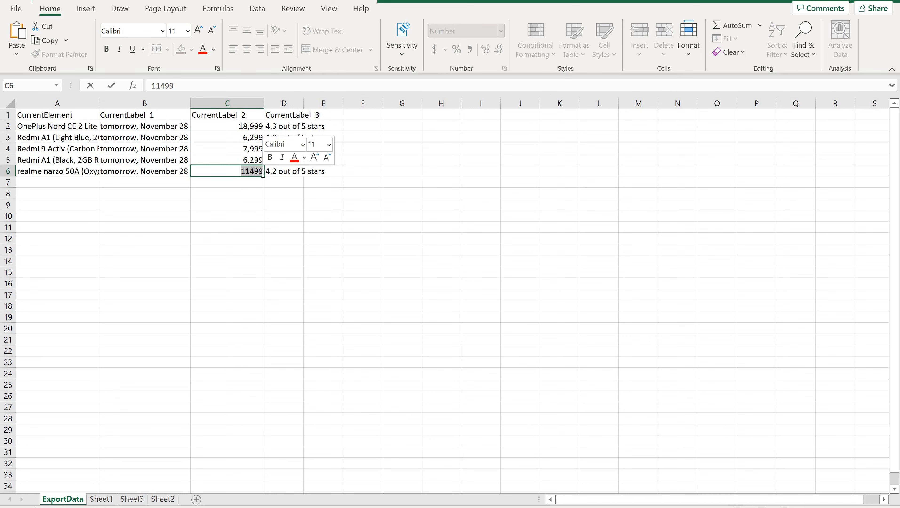
pyautogui.press('Escape')
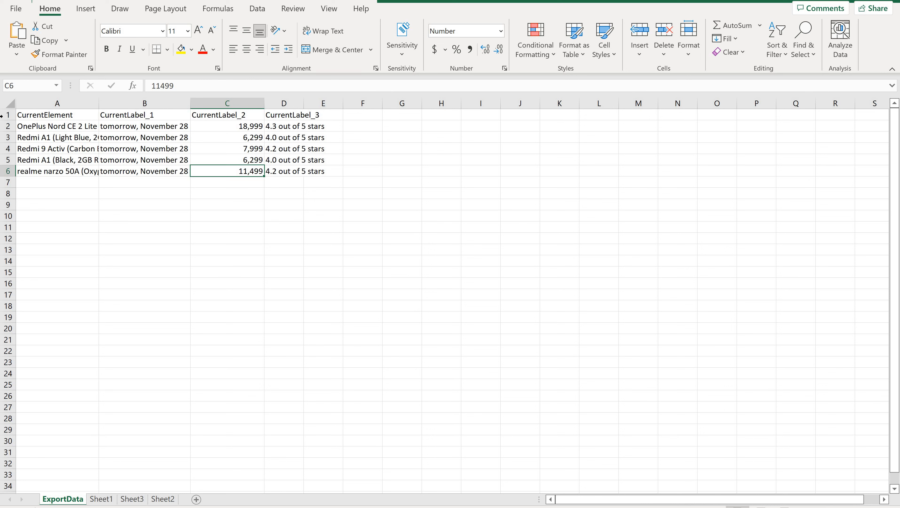
# Review the header row, row 3 and columns A and B of ExportData, returning to Excel from the Data Tables notes
pyautogui.click(7, 115)
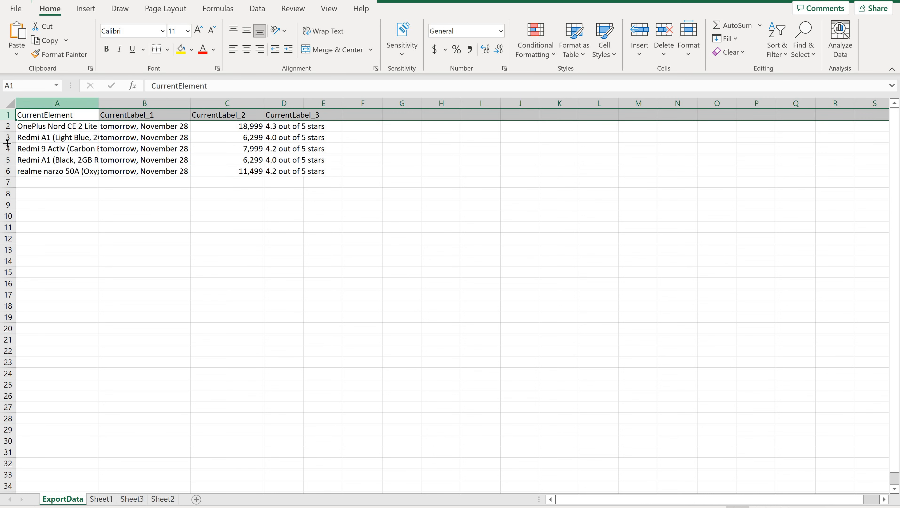
pyautogui.moveTo(7, 142); pyautogui.dragTo(6, 141)
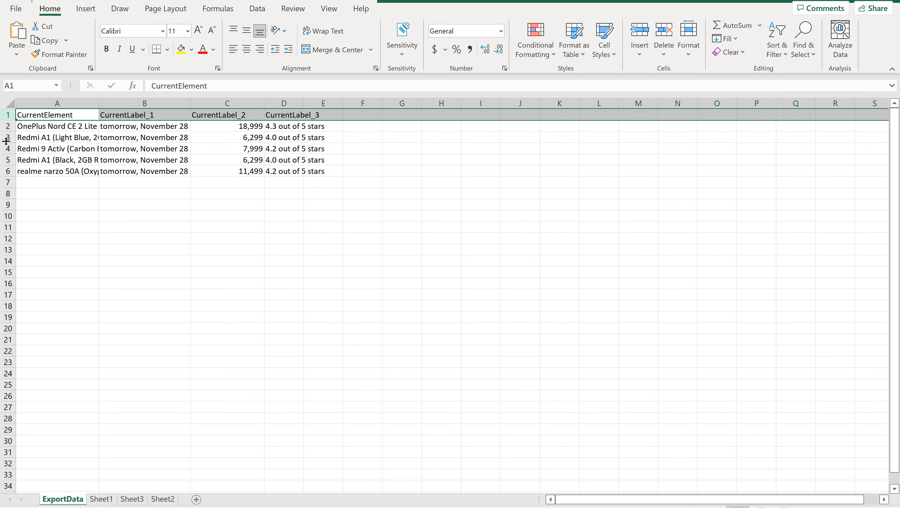
pyautogui.click(7, 138)
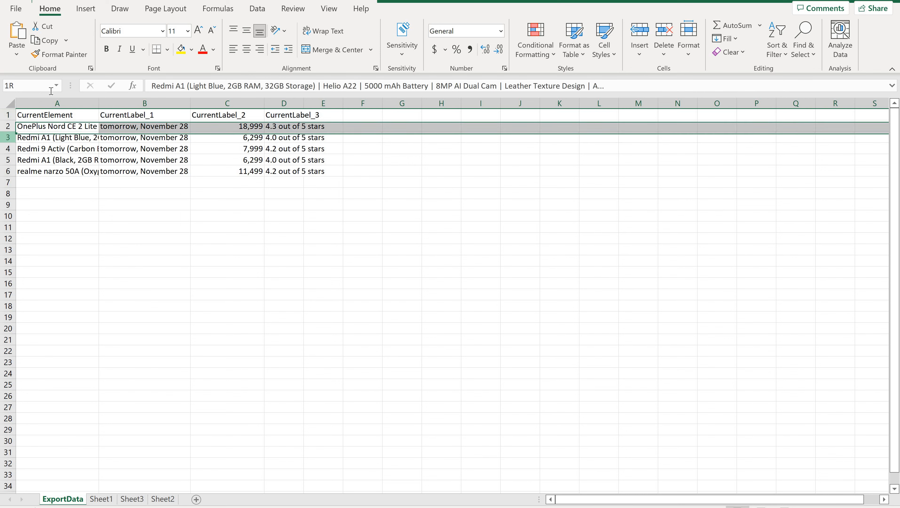
pyautogui.click(68, 102)
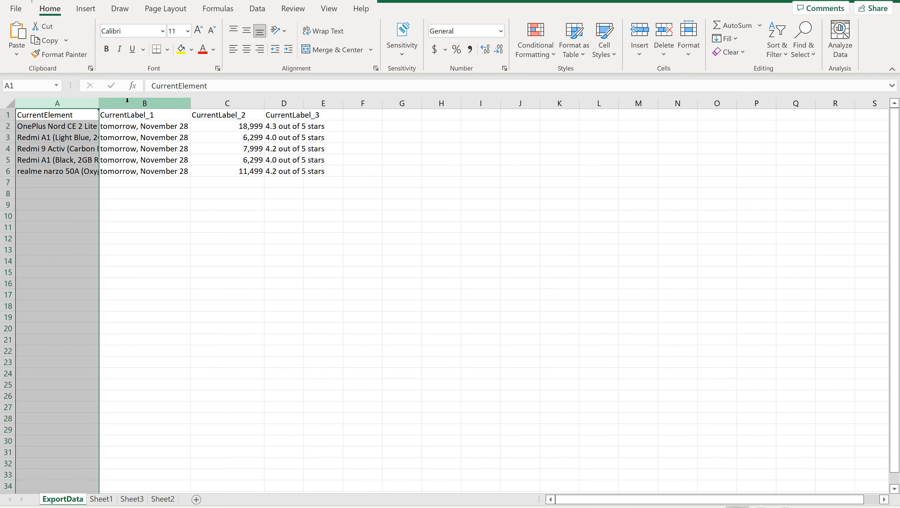
pyautogui.click(186, 103)
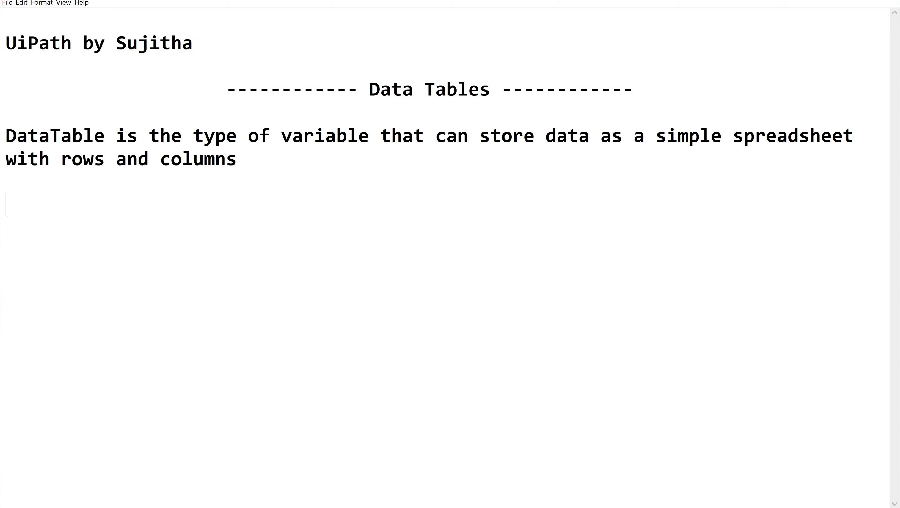
pyautogui.hotkey('alt', 'Tab')
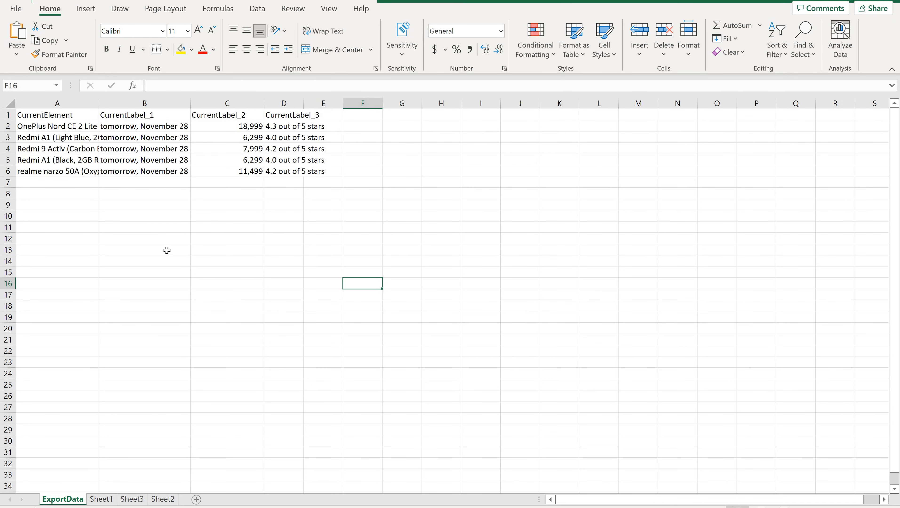